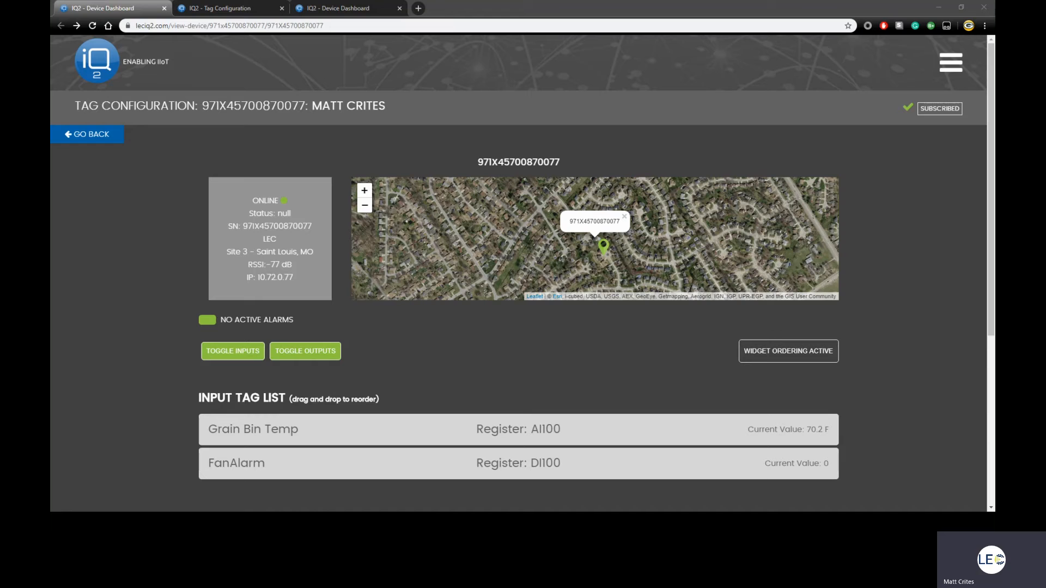
# Open the device configuration's tag creation form and start a new output tag
pyautogui.click(958, 69)
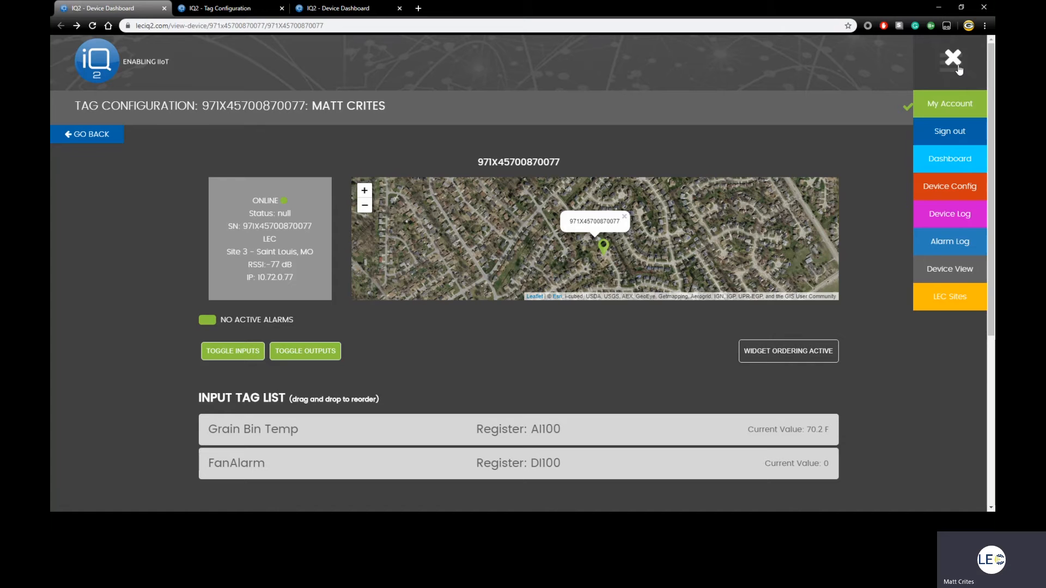
pyautogui.click(956, 188)
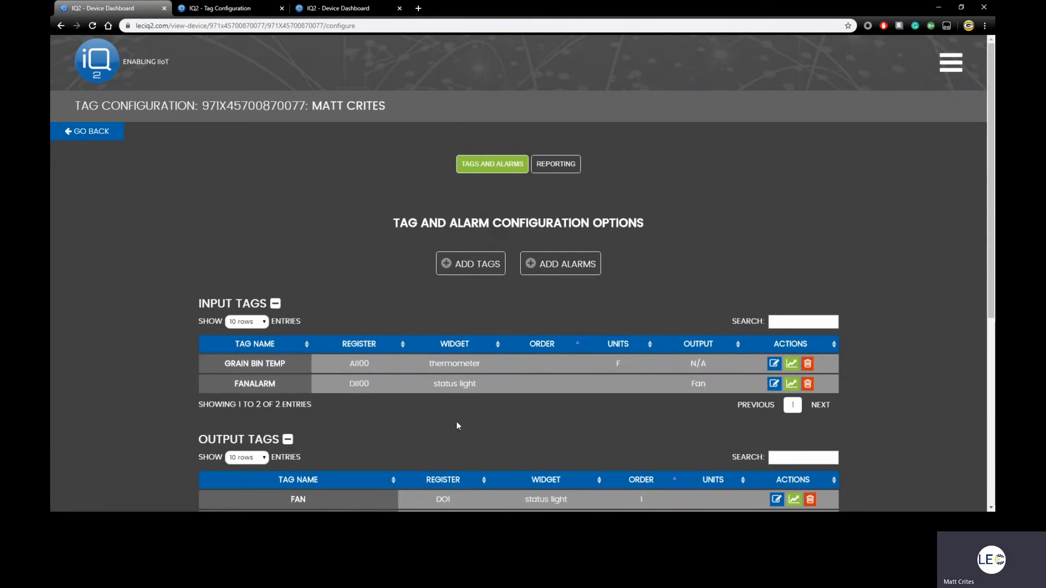
pyautogui.click(454, 275)
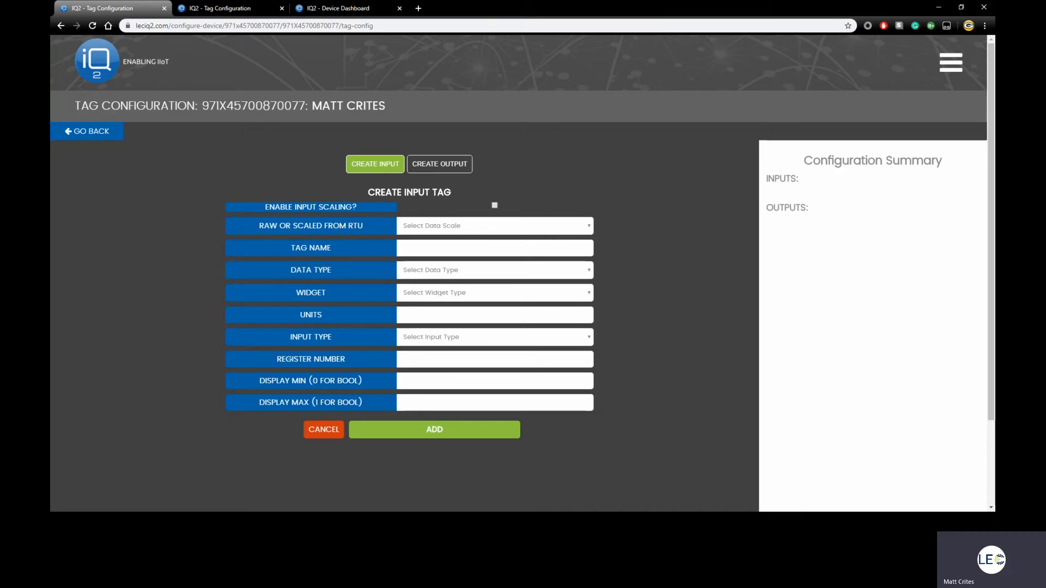
pyautogui.click(440, 164)
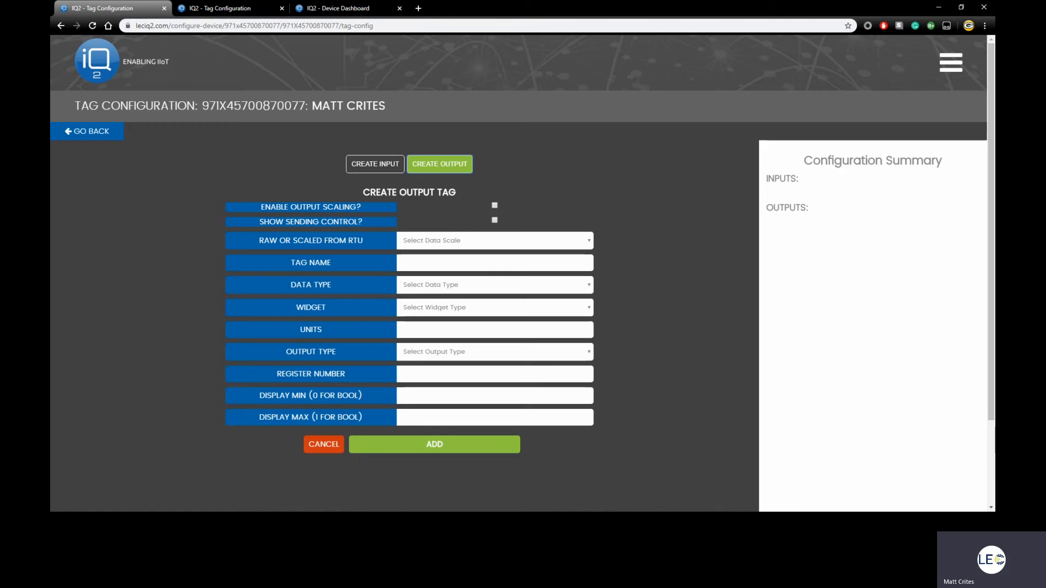
# Enable the sending control with output scaling left off, and set the RTU data scale to scaled
pyautogui.click(494, 206)
pyautogui.scroll(-1, 663, 297)
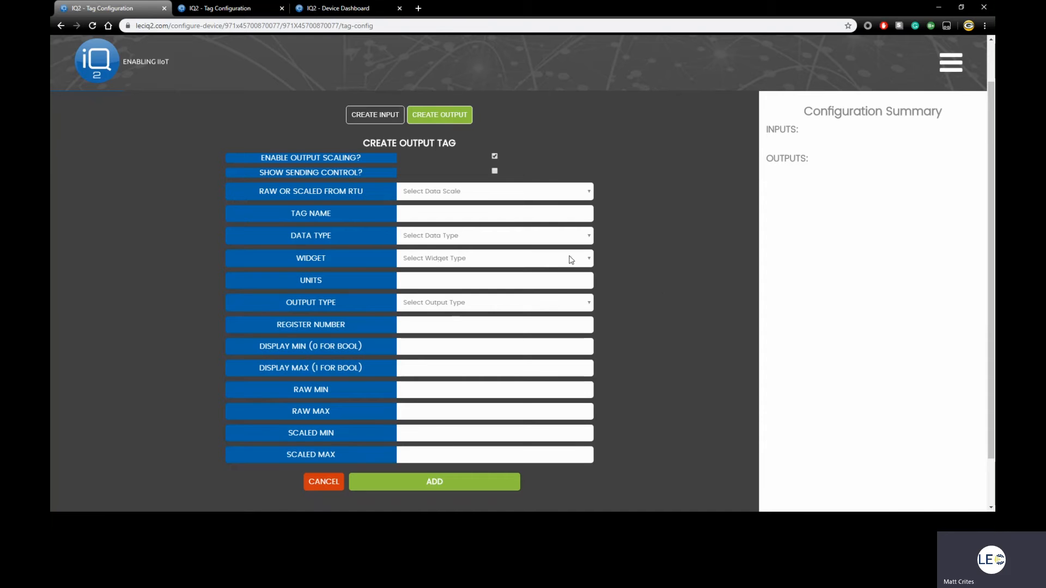
pyautogui.click(495, 157)
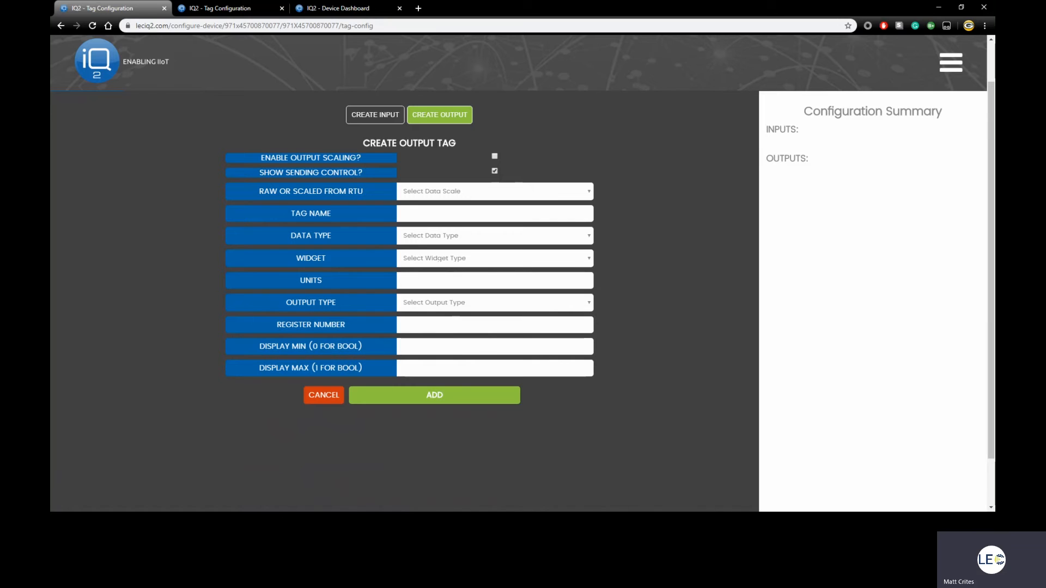
pyautogui.click(475, 193)
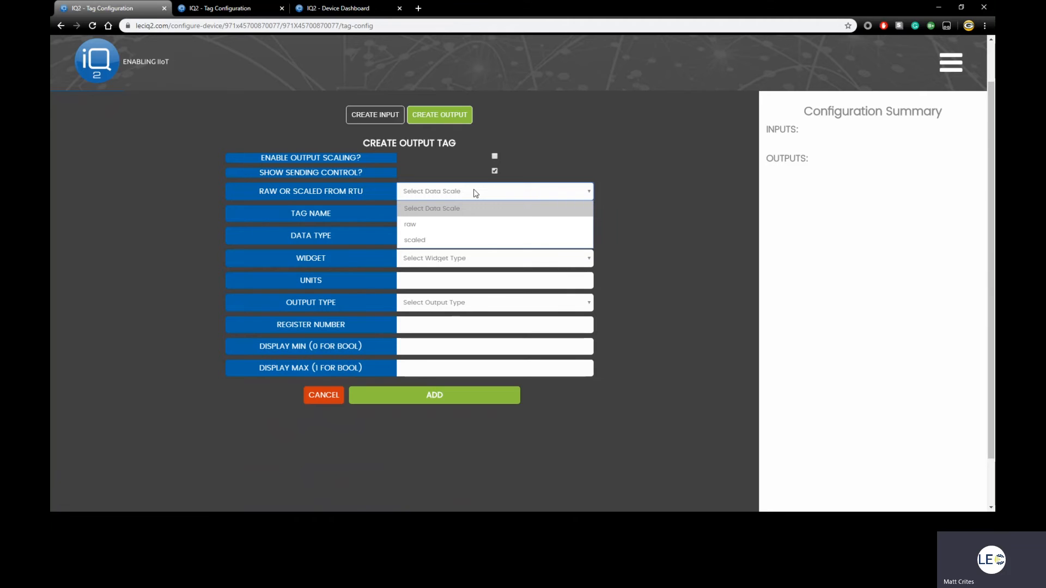
pyautogui.click(425, 238)
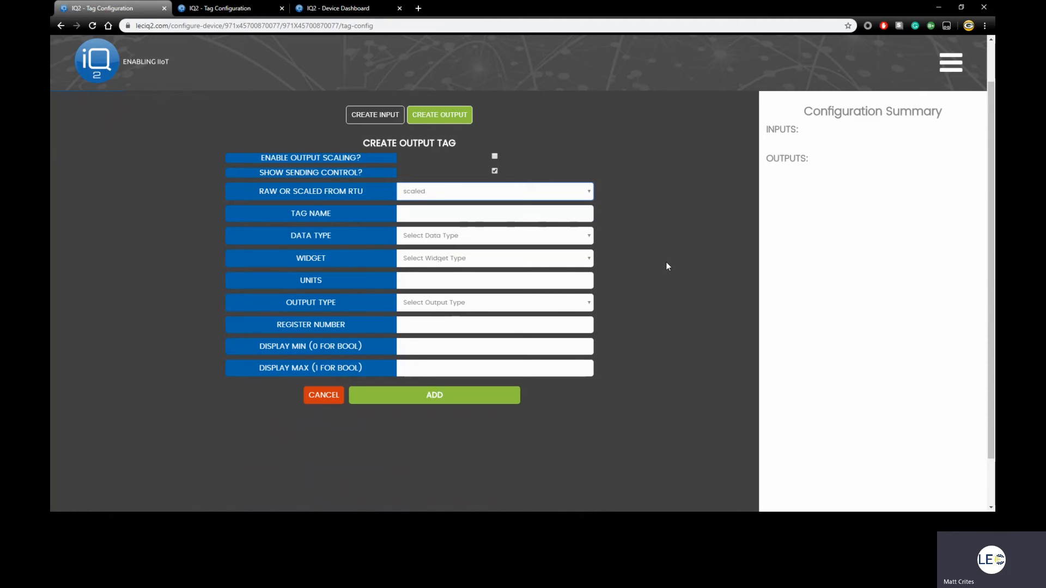
# Name the new output tag "Motor Turbine"
pyautogui.press('Tab')
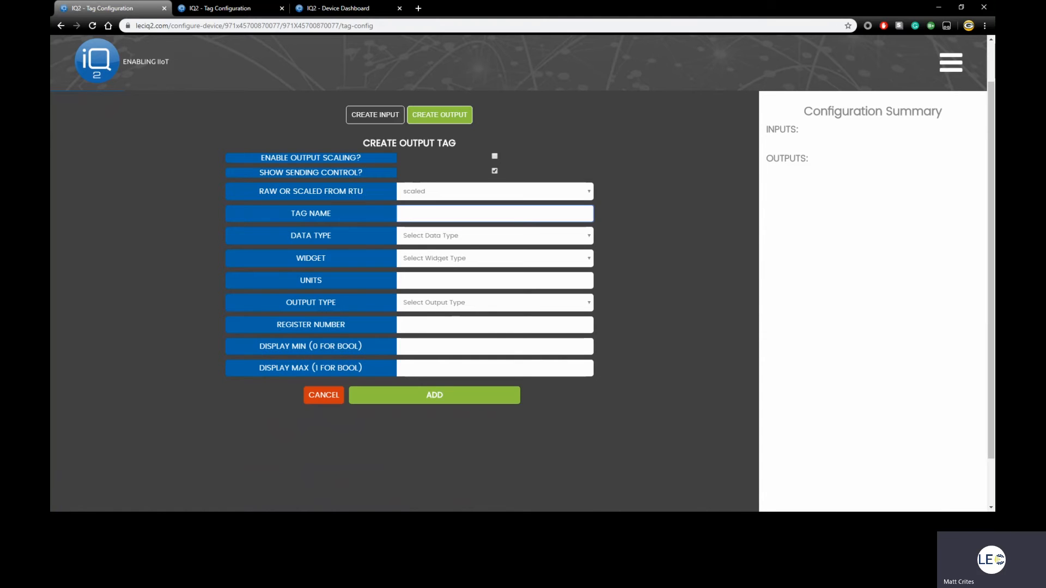
pyautogui.click(443, 212)
pyautogui.write('Moto')
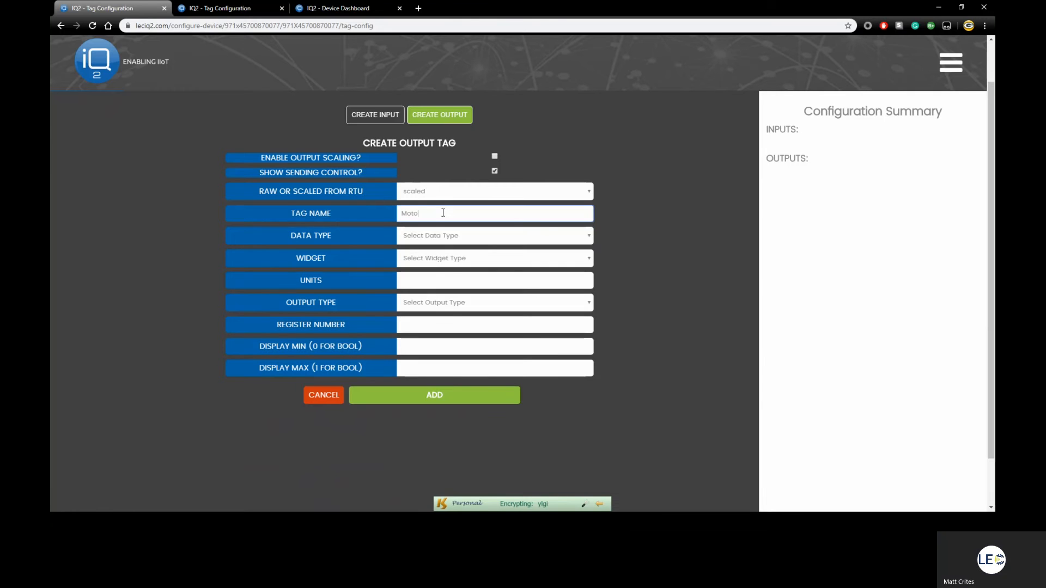
pyautogui.write('r Turbin')
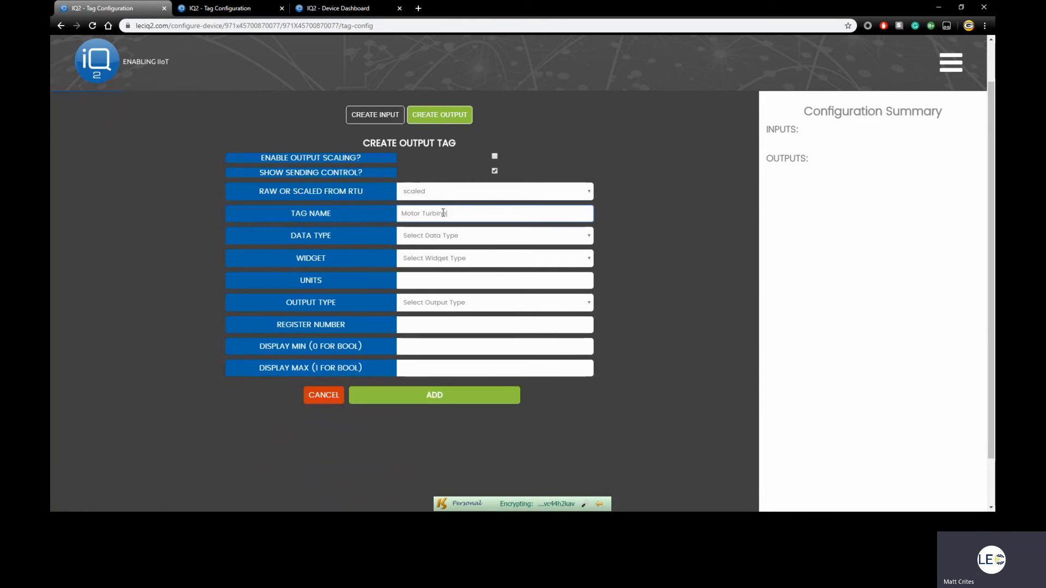
pyautogui.write('e')
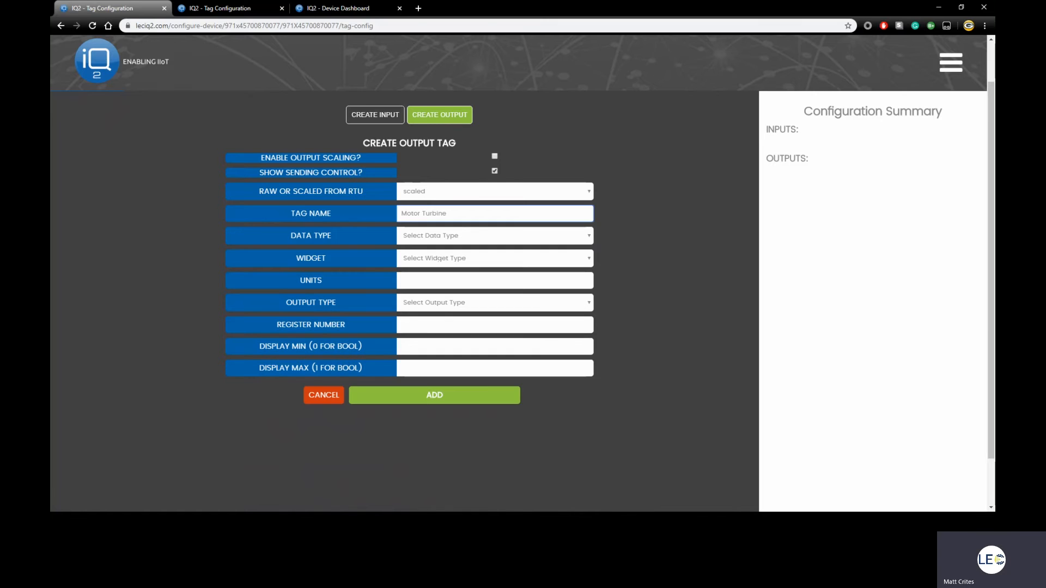
# Set the output tag's data type to bool and its widget to status light
pyautogui.click(436, 235)
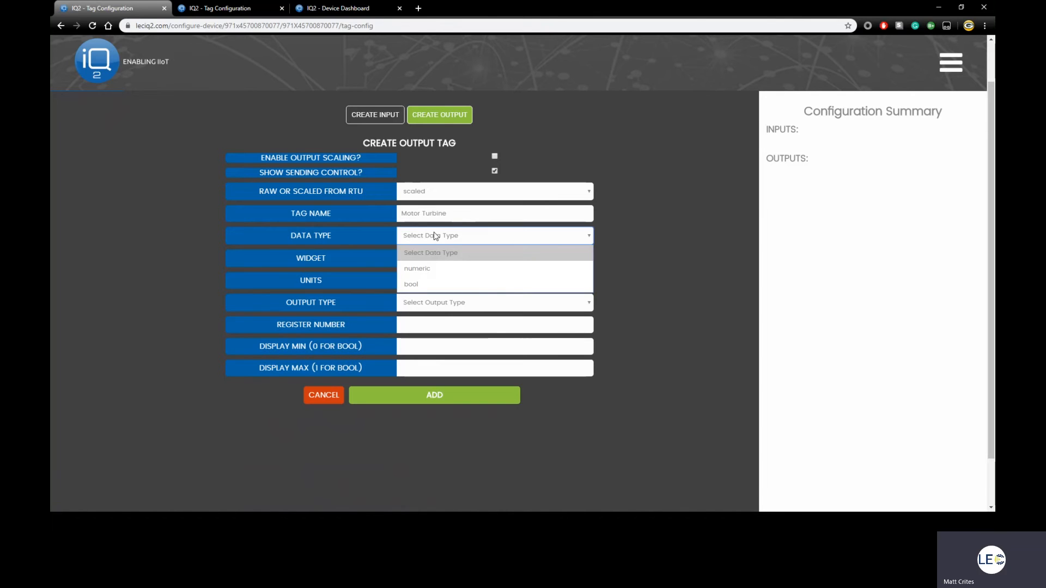
pyautogui.click(419, 284)
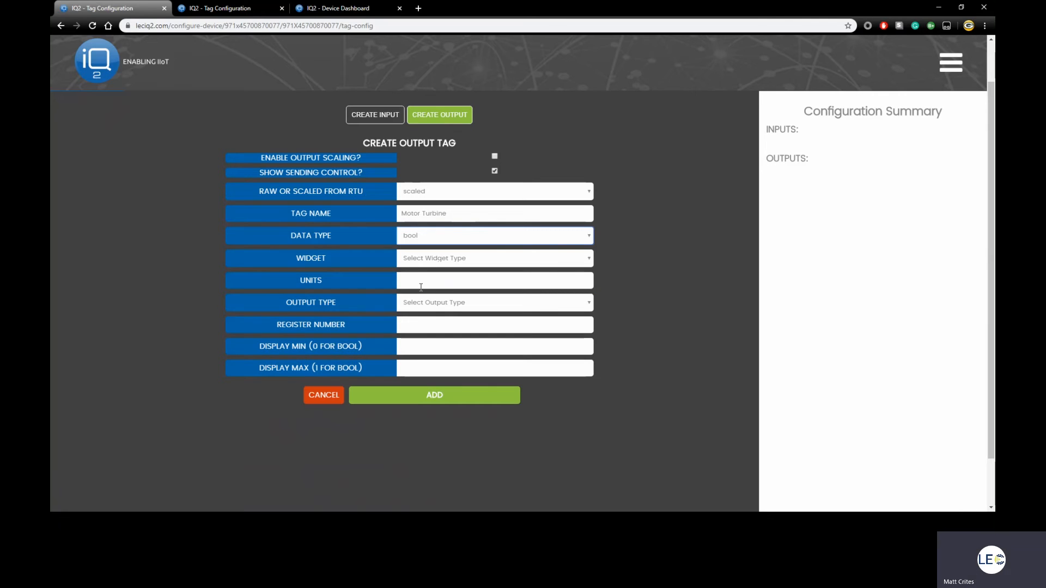
pyautogui.click(415, 260)
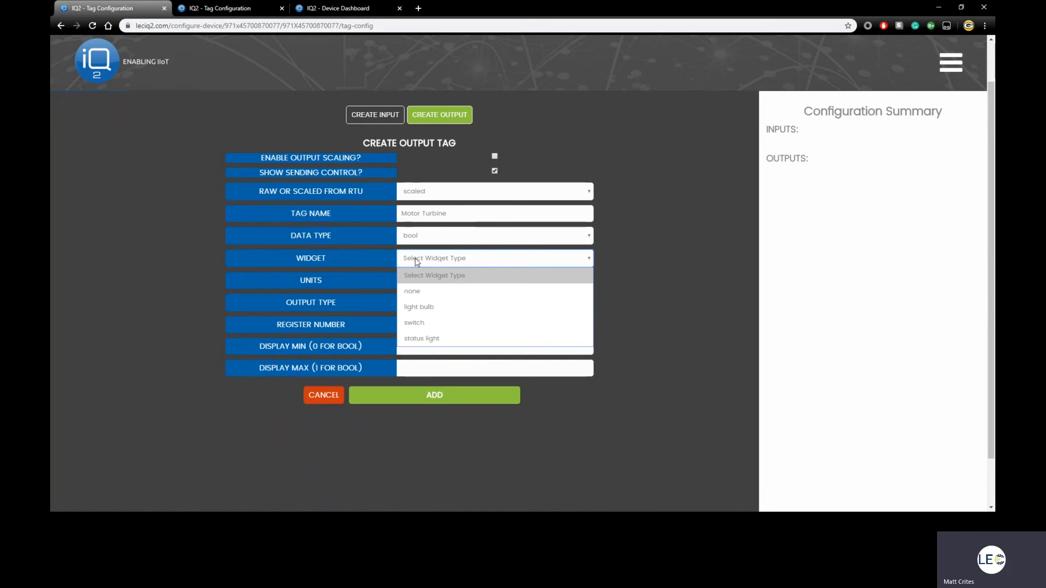
pyautogui.click(429, 339)
# Enter RPM as the output tag's units and set its output type to DO
pyautogui.press('Tab')
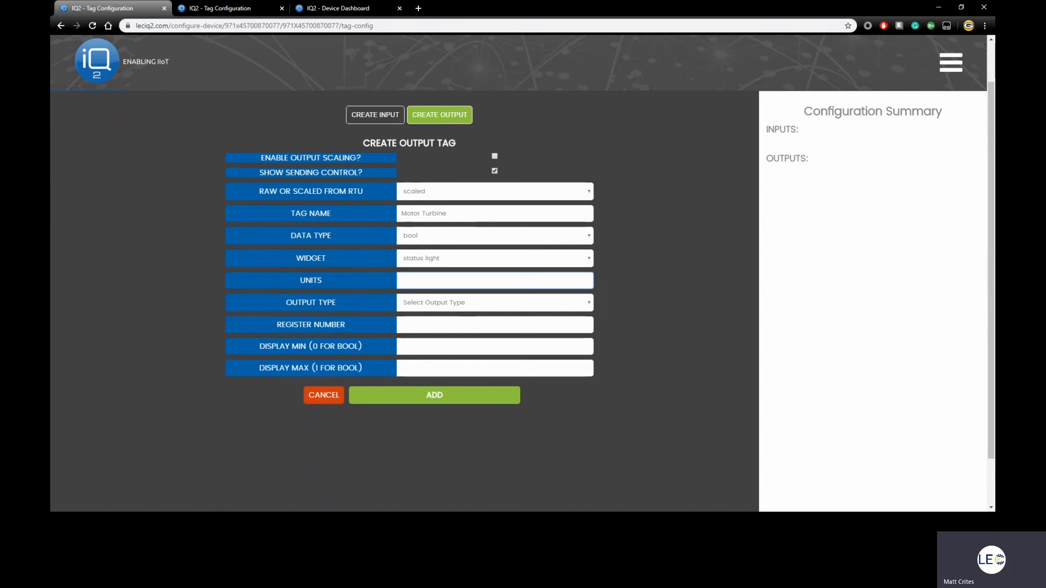
pyautogui.click(431, 276)
pyautogui.write('RP')
pyautogui.write('M')
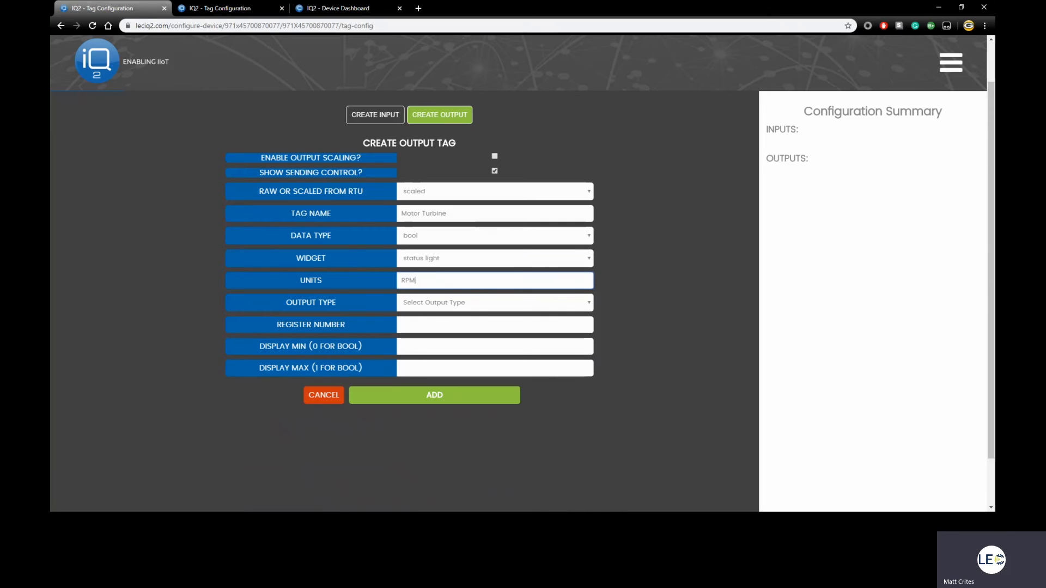
pyautogui.click(492, 304)
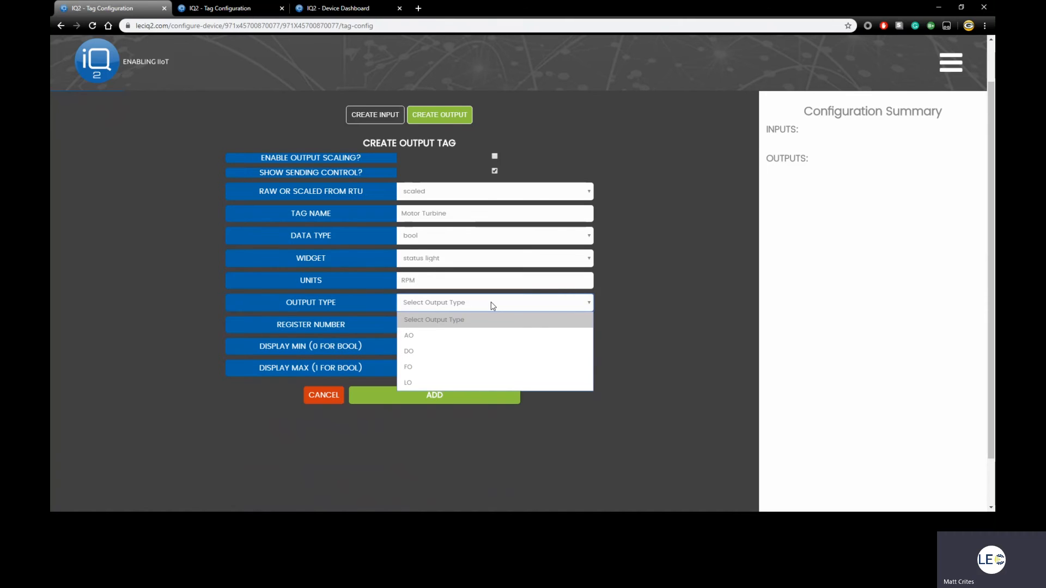
pyautogui.click(427, 349)
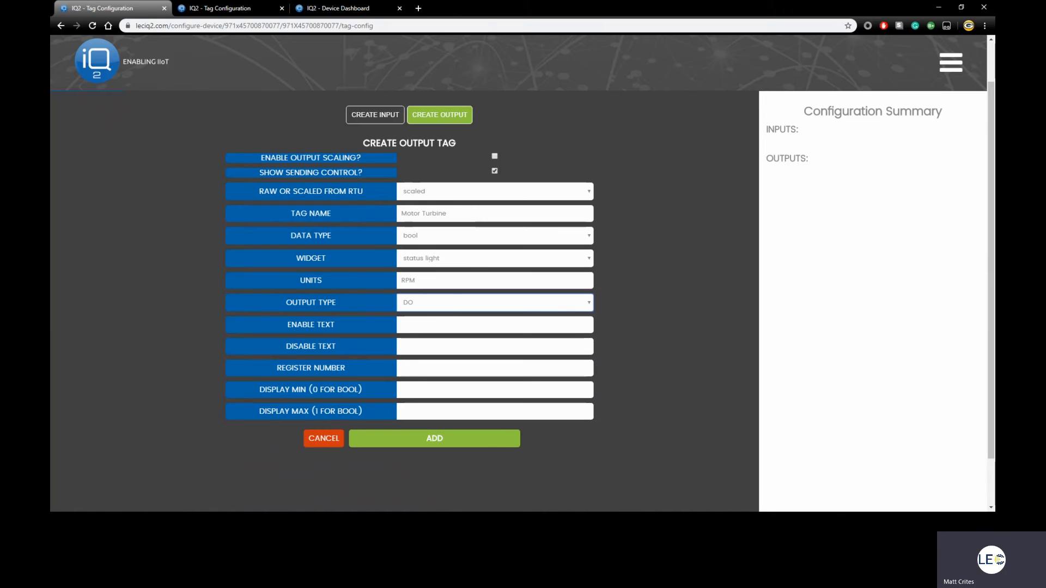
# Set the output tag's enable text to "Motor Running" and its disable text to "Motor Off"
pyautogui.click(414, 325)
pyautogui.click(427, 351)
pyautogui.click(439, 344)
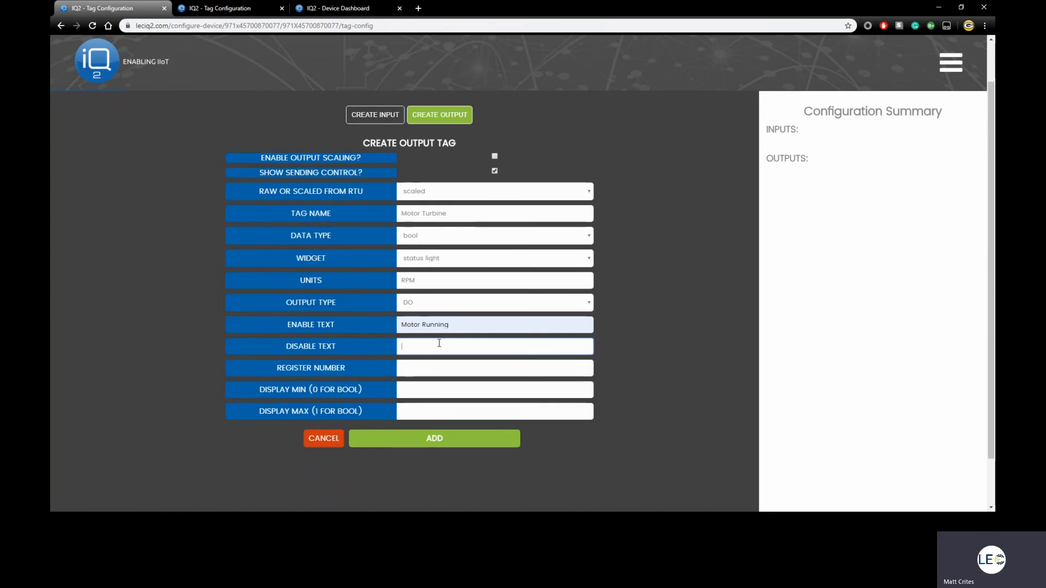
pyautogui.write('Mo')
pyautogui.click(427, 368)
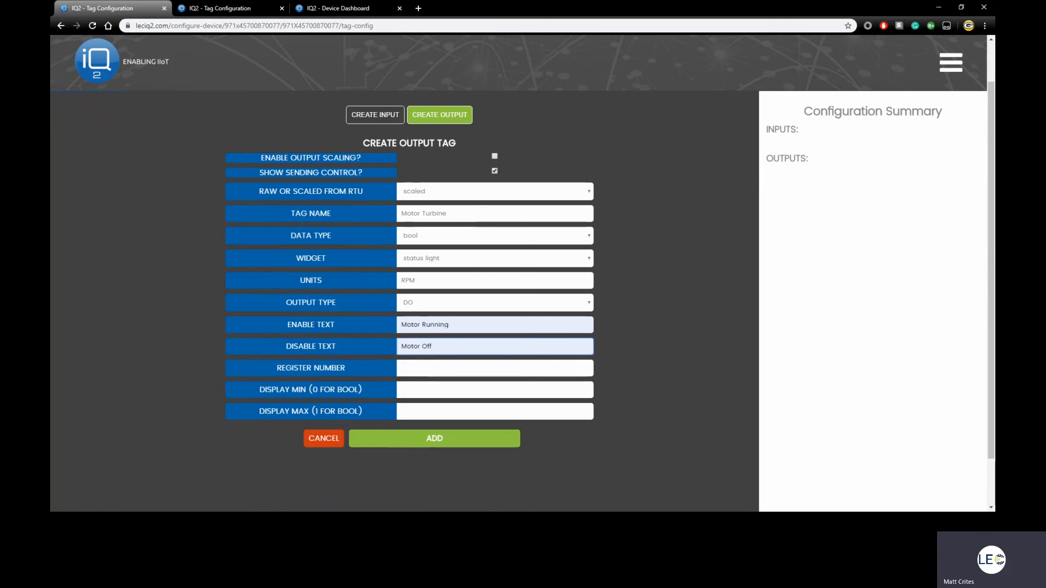
# Set the output tag's register number to 100
pyautogui.click(410, 372)
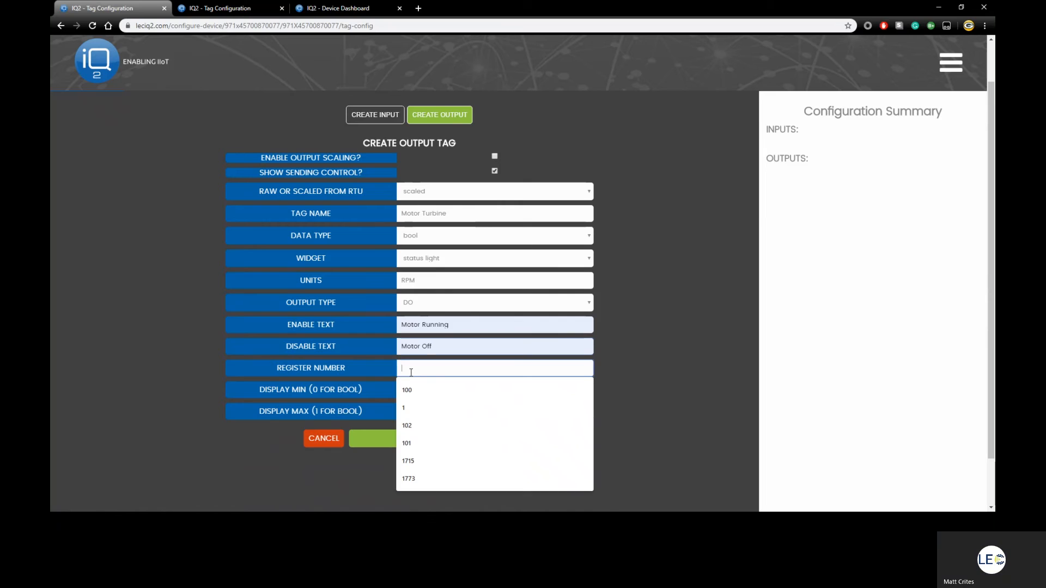
pyautogui.write('100')
pyautogui.press('Tab')
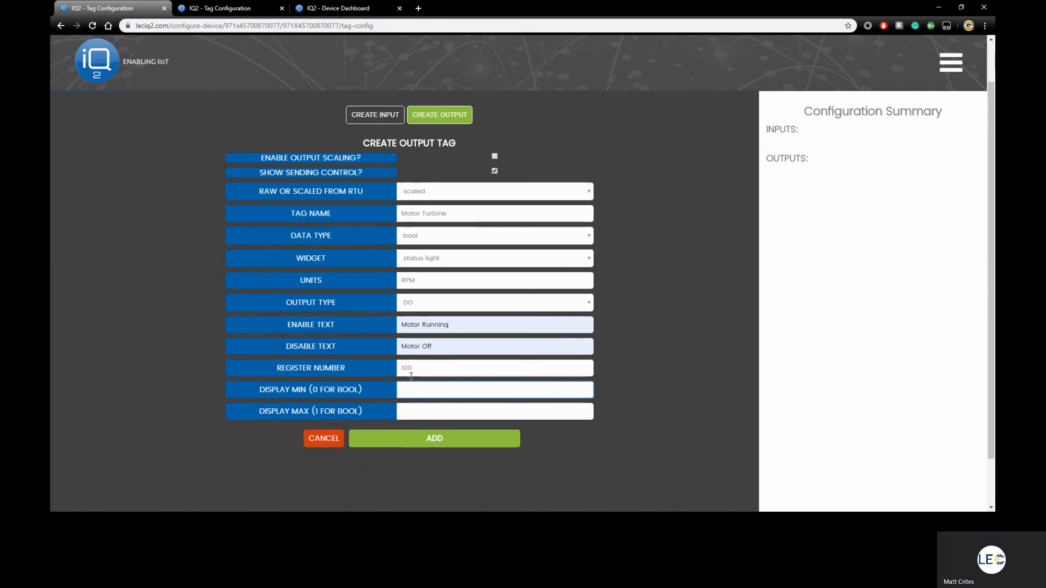
# Set the display minimum to 0 and maximum to 1, and add the Motor Turbine output tag to the configuration
pyautogui.click(416, 391)
pyautogui.write('0')
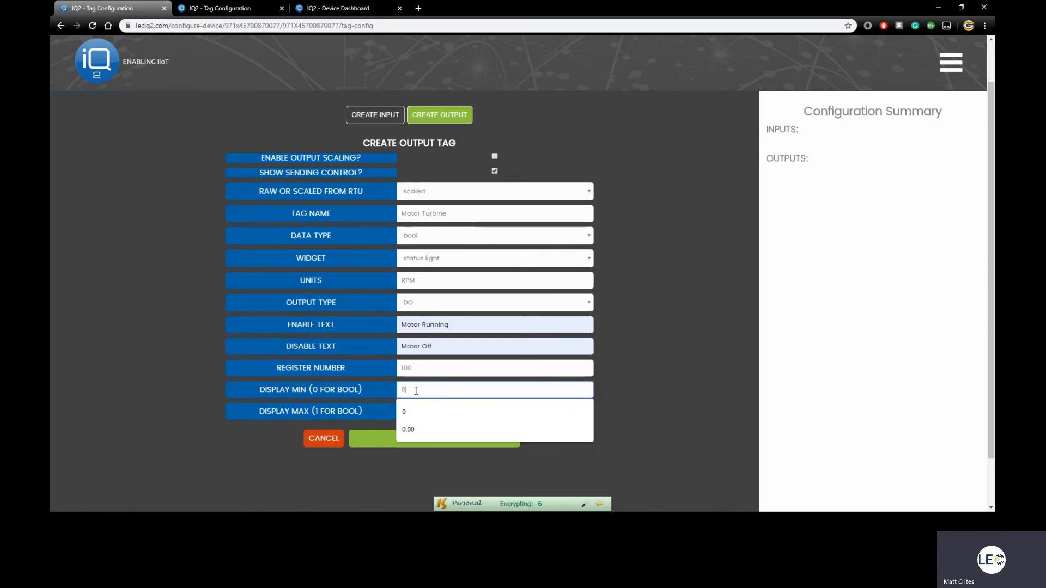
pyautogui.press('Tab')
pyautogui.write('1')
pyautogui.click(411, 304)
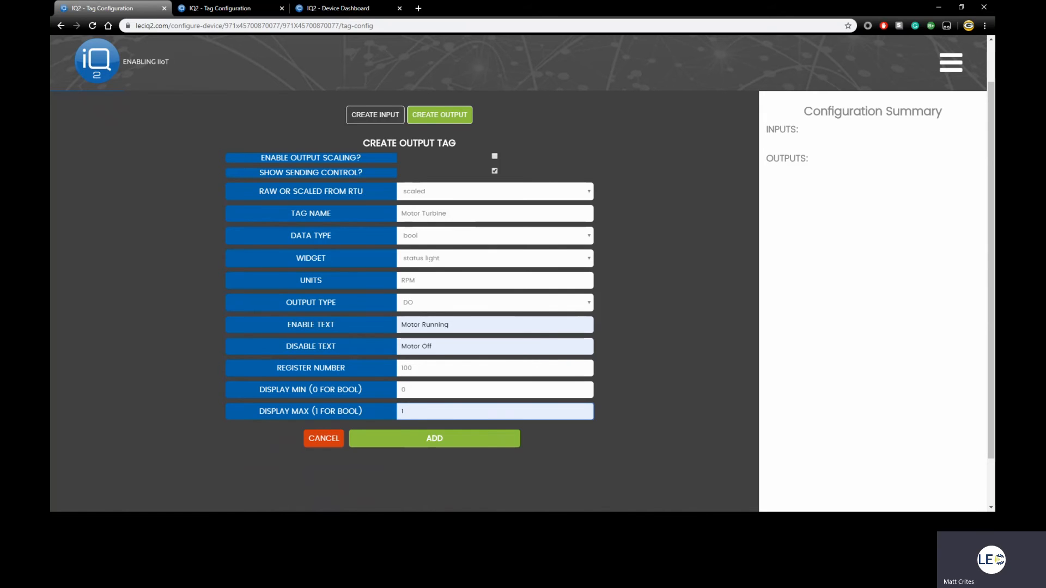
pyautogui.click(442, 443)
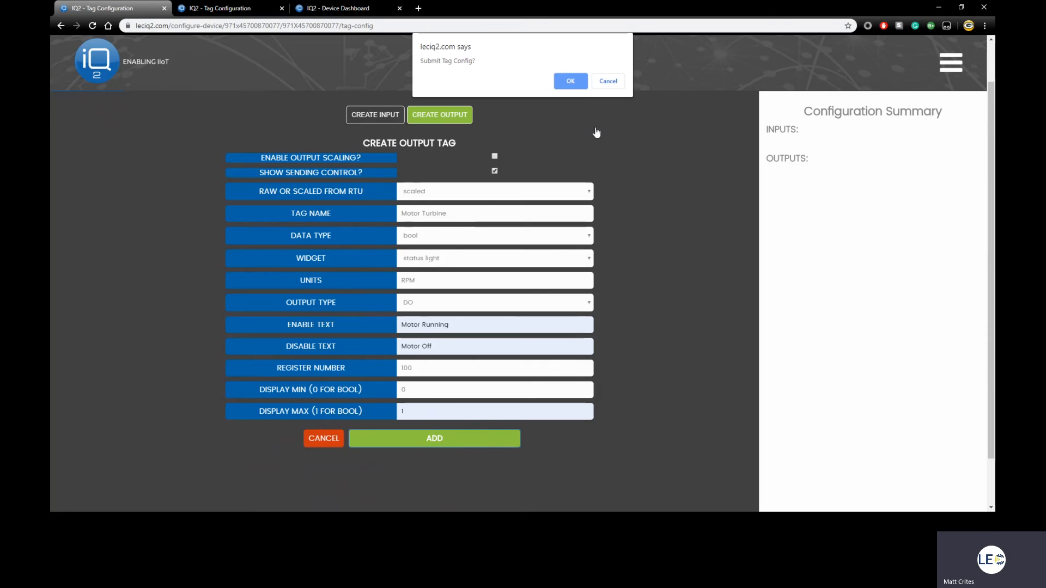
pyautogui.click(570, 79)
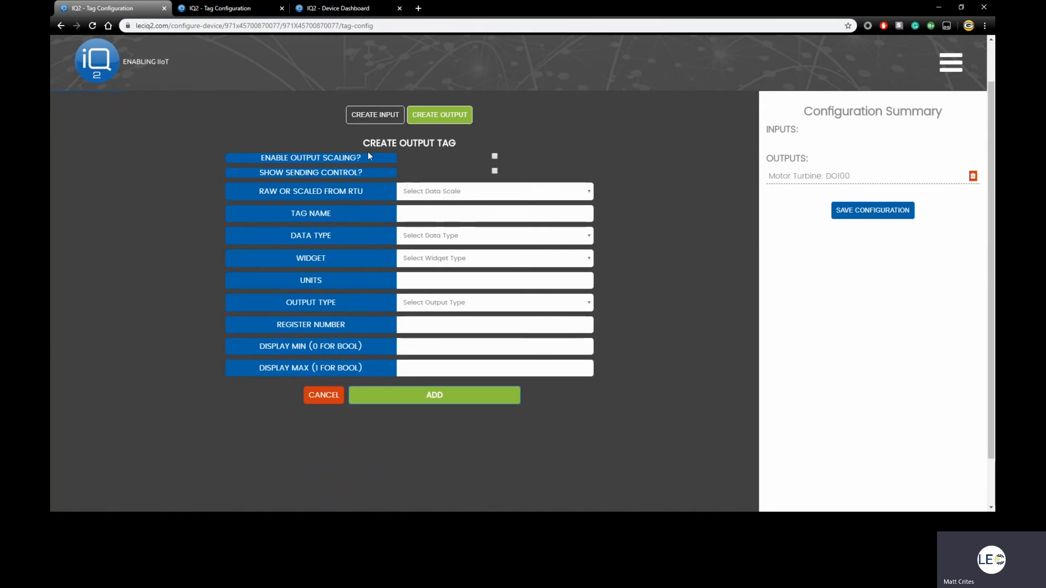
# In the other open tag configuration page, add the prefilled Tank Level input tag with the narrow tank widget and save the configuration
pyautogui.click(244, 11)
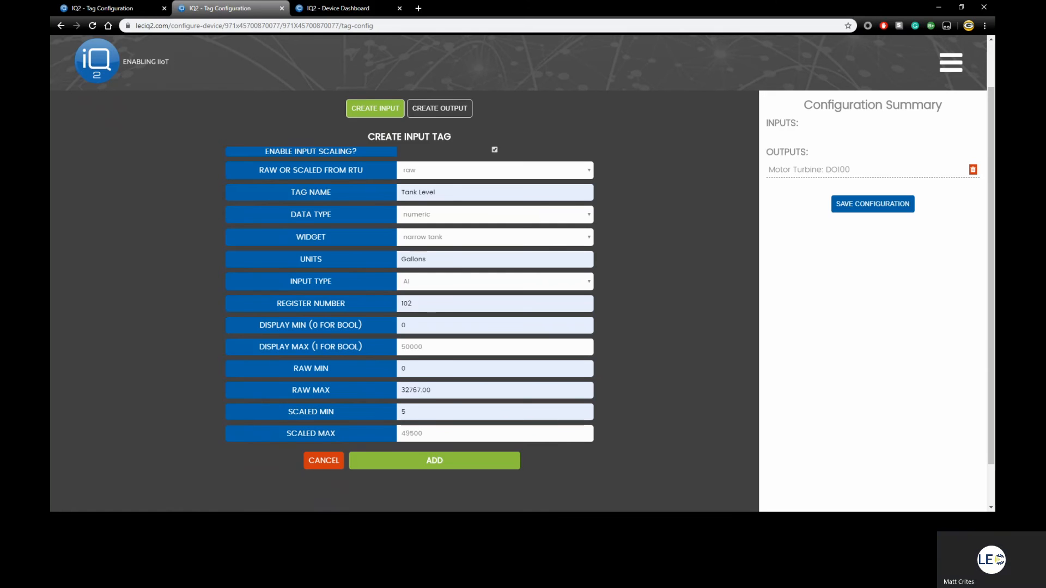
pyautogui.click(502, 240)
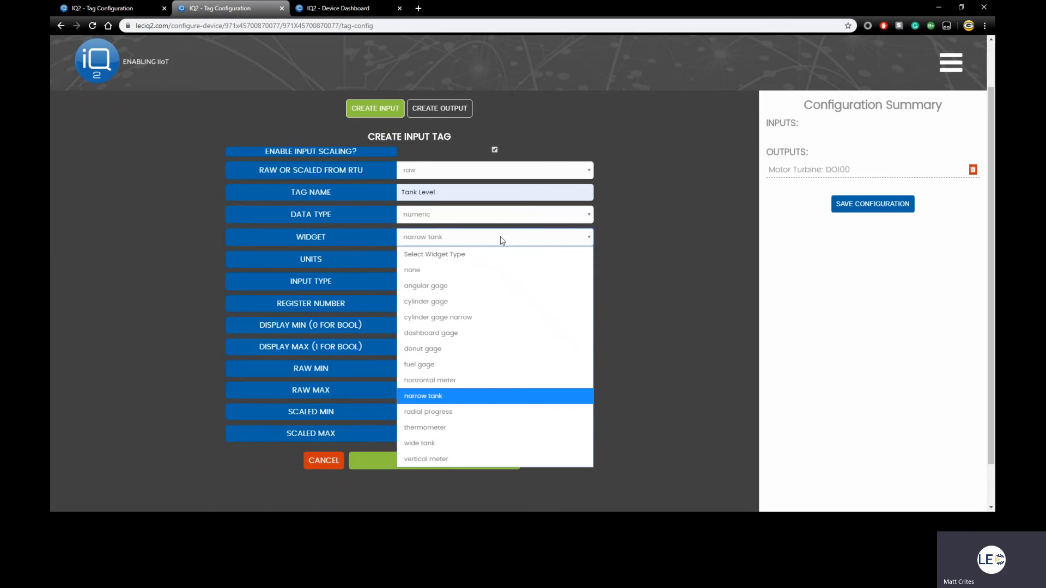
pyautogui.click(622, 238)
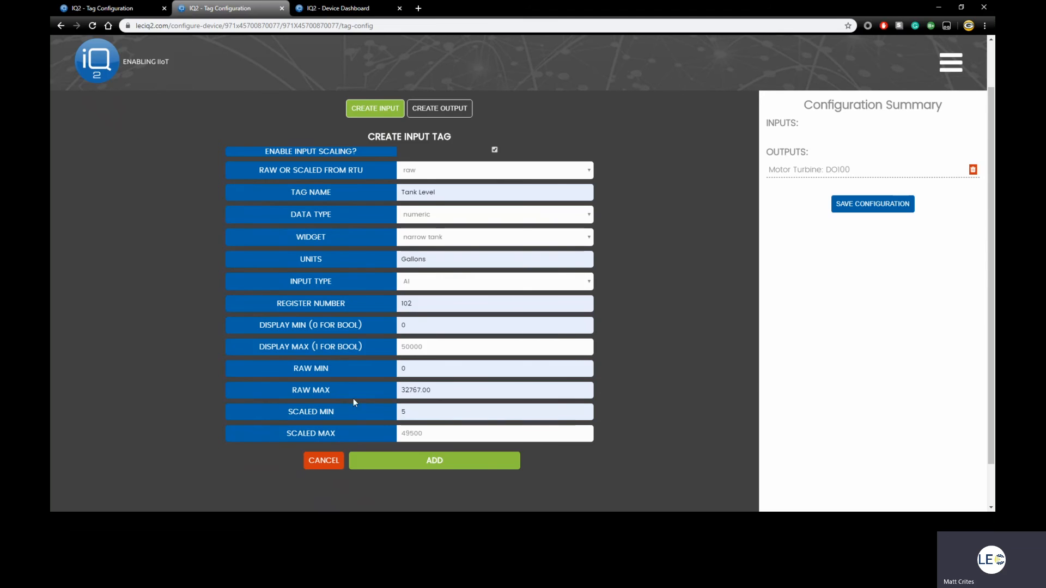
pyautogui.click(434, 461)
pyautogui.click(567, 80)
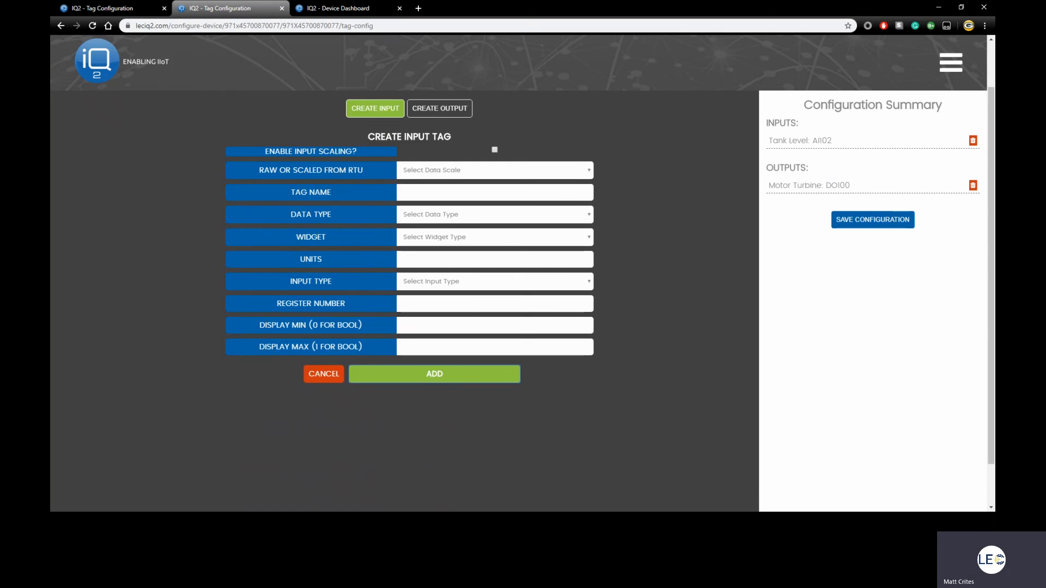
pyautogui.click(859, 223)
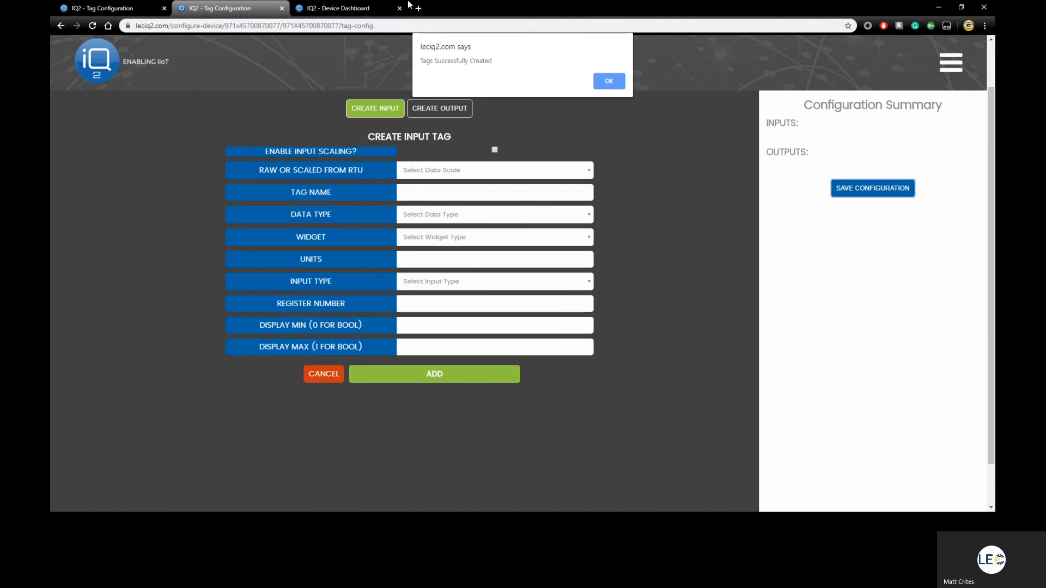
pyautogui.press('Return')
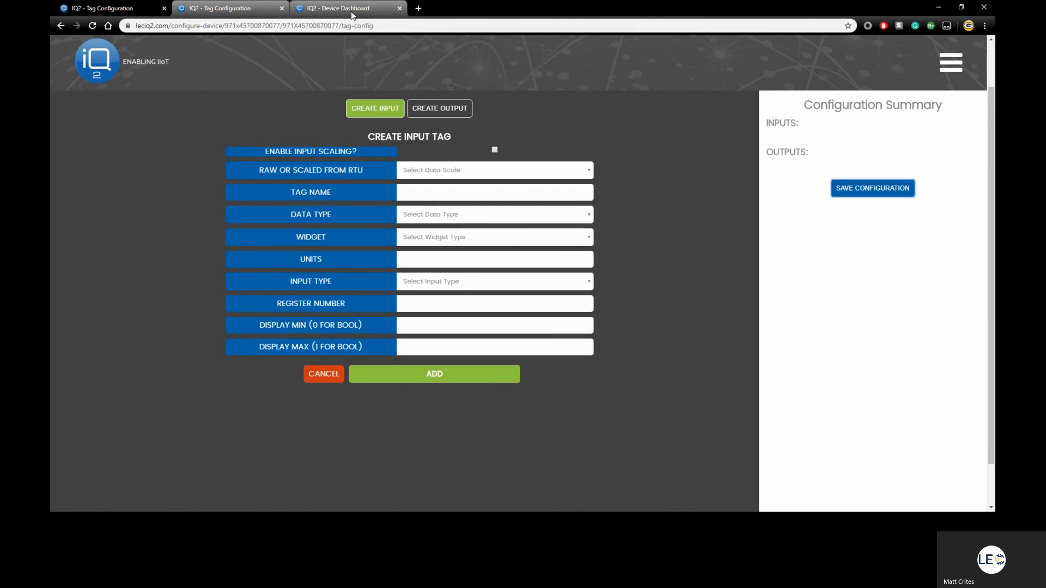
# Return to the open device dashboard and expand the Grain Bin Temp input tag to examine its widget
pyautogui.click(352, 10)
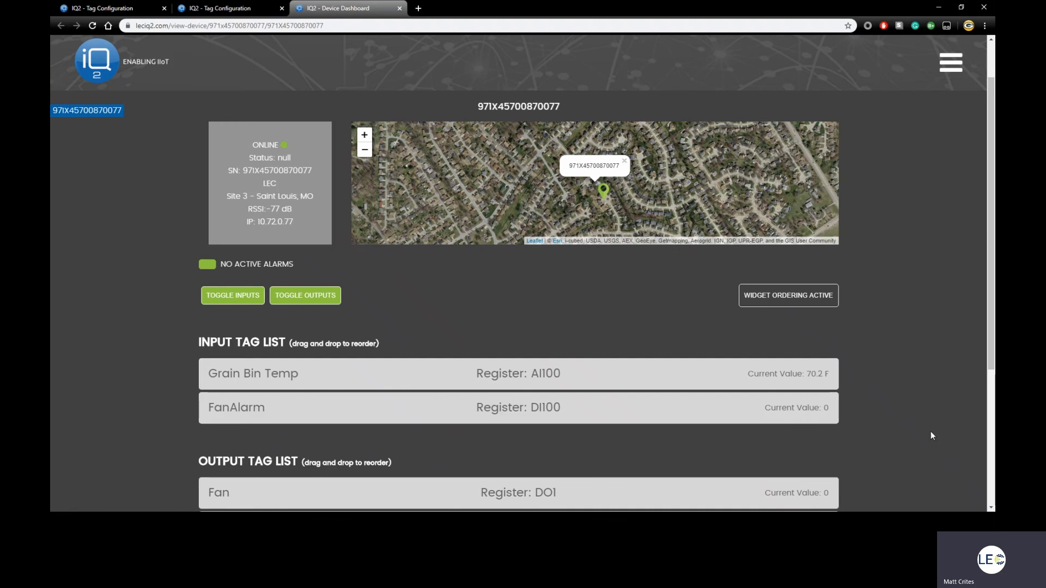
pyautogui.click(586, 375)
pyautogui.scroll(-2, 569, 376)
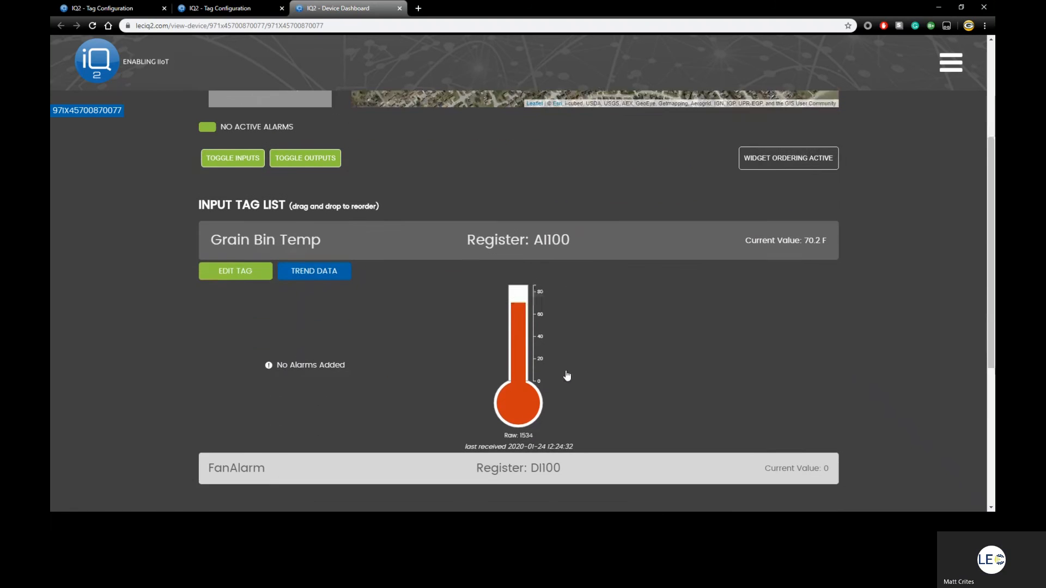
# Edit the Grain Bin Temp input tag to use Fan as its paired output, and save the changes
pyautogui.click(235, 261)
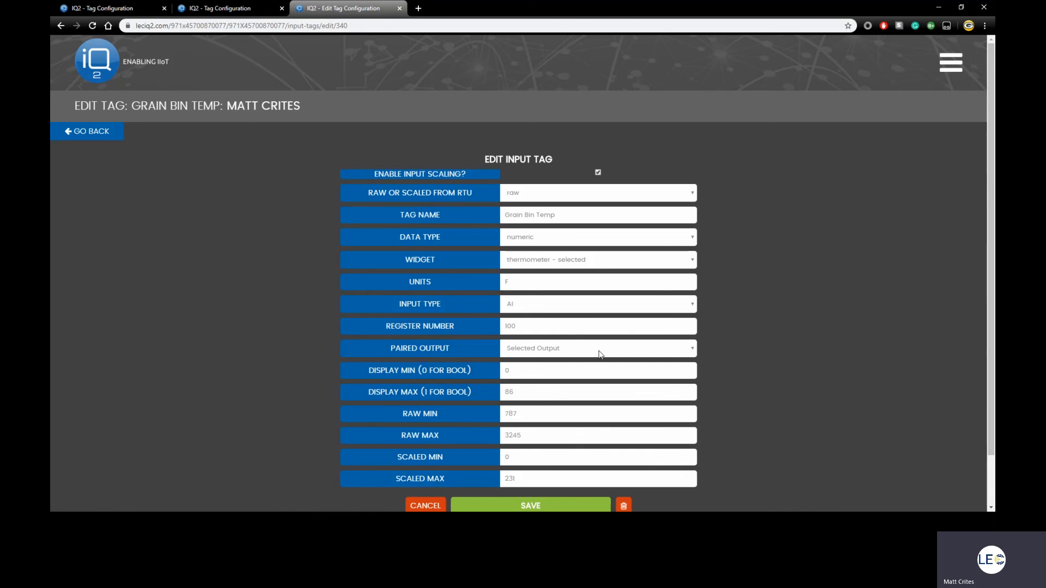
pyautogui.click(578, 354)
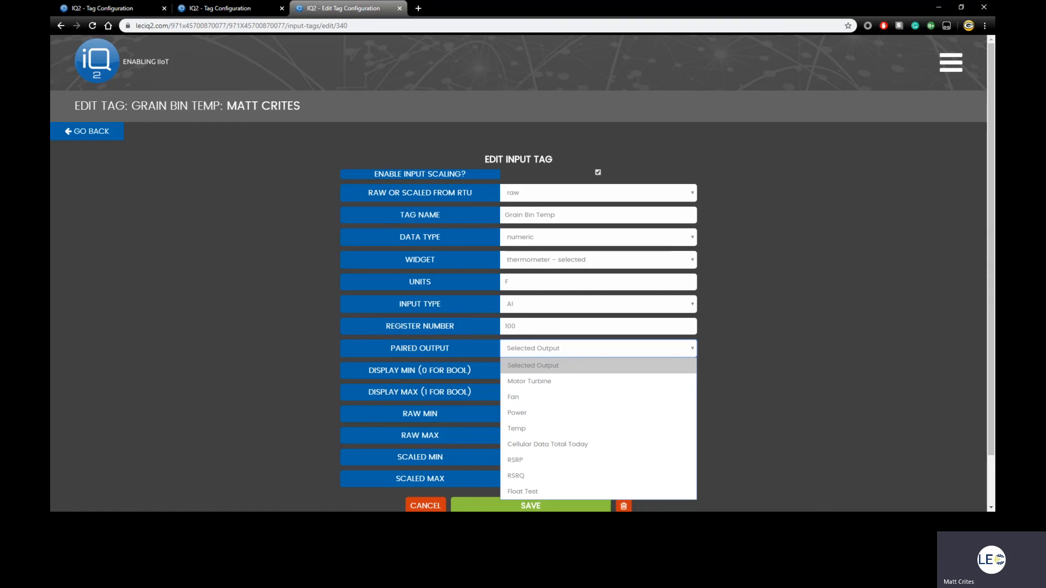
pyautogui.click(544, 400)
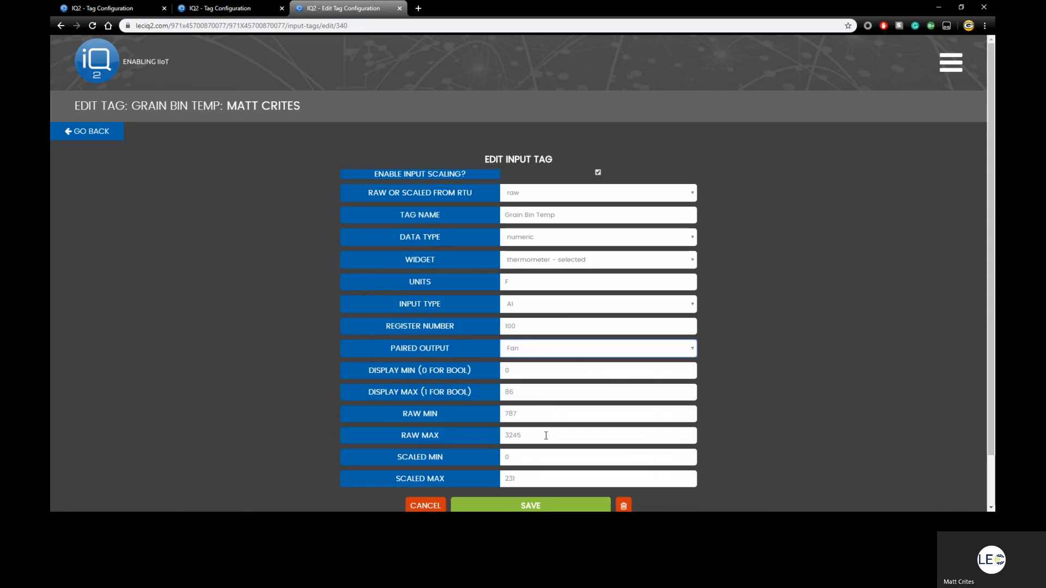
pyautogui.click(538, 505)
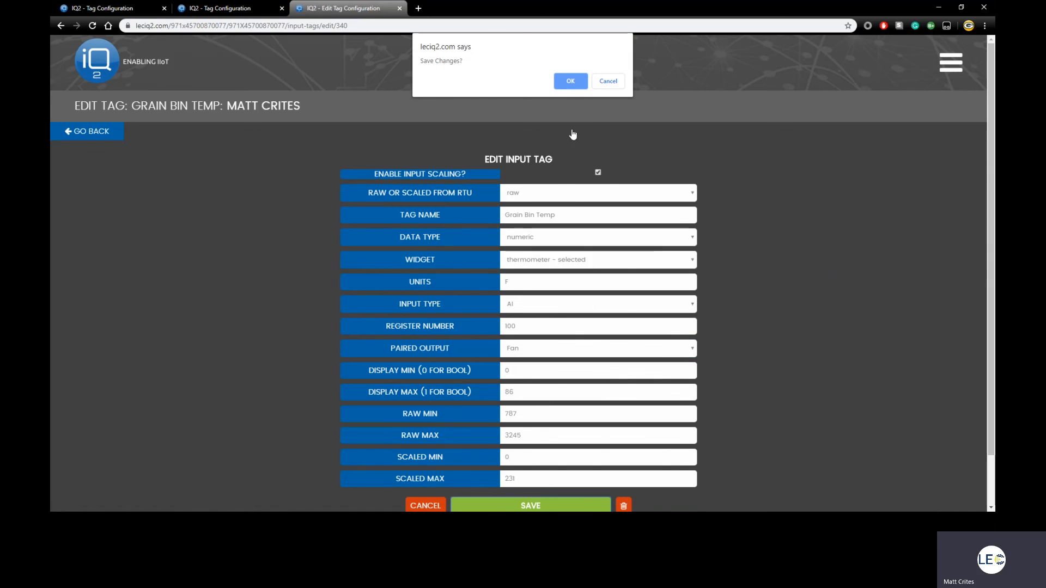
pyautogui.click(568, 81)
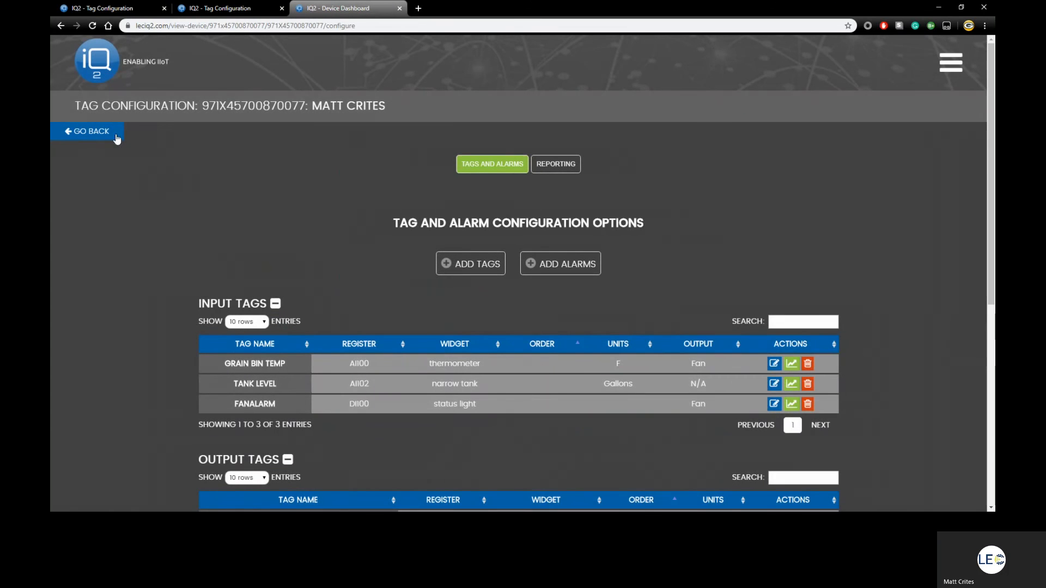
# Return to the device view and expand the Grain Bin Temp input tag to examine its widget and paired output
pyautogui.click(951, 63)
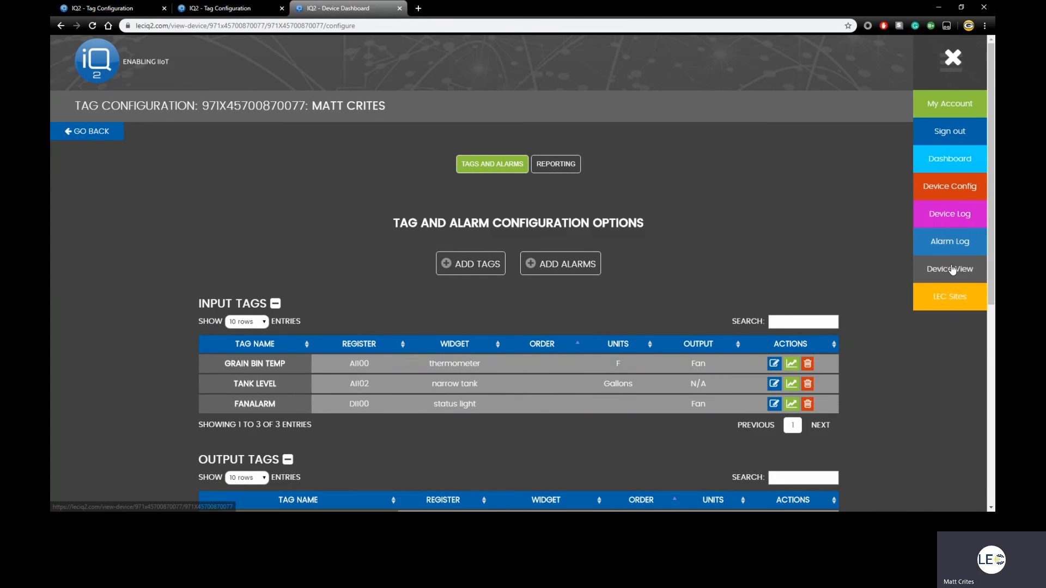
pyautogui.click(957, 269)
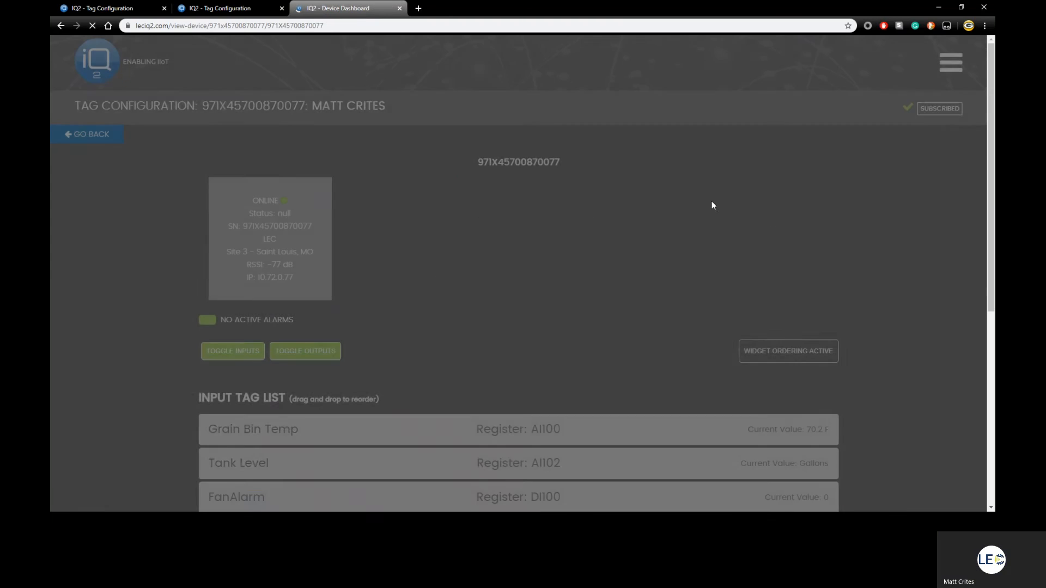
pyautogui.scroll(-5, 569, 234)
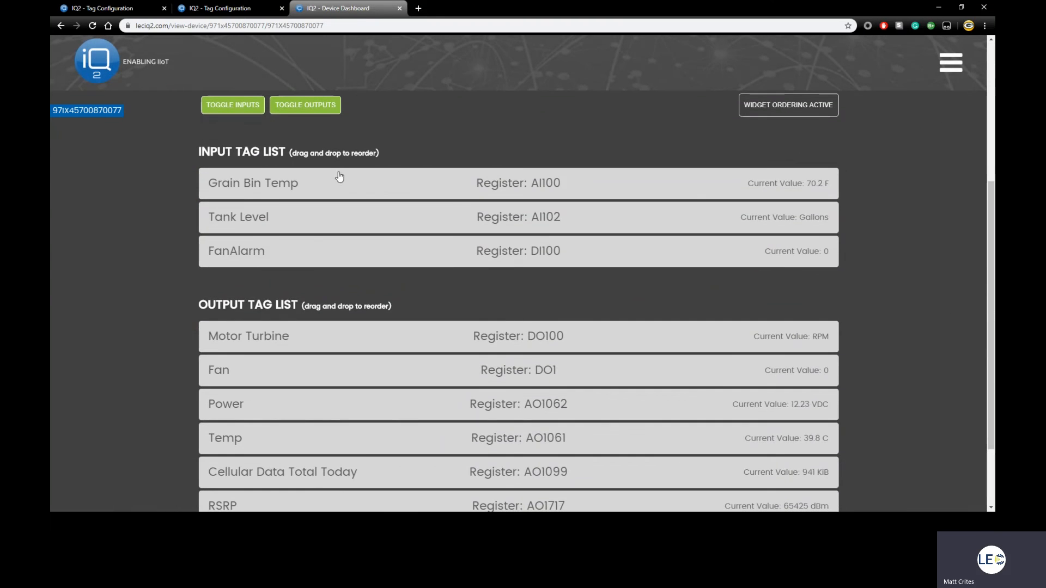
pyautogui.click(403, 190)
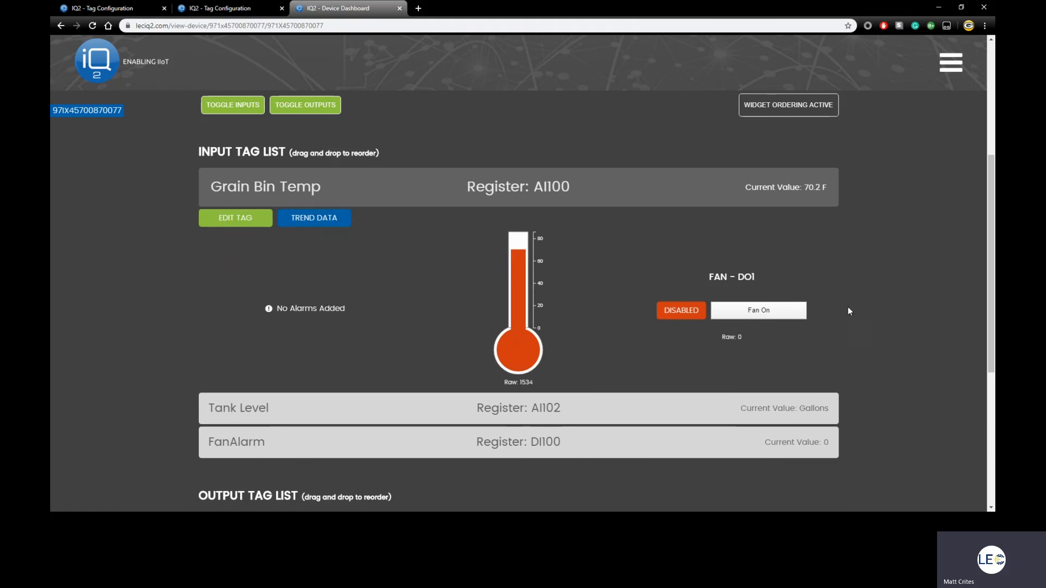